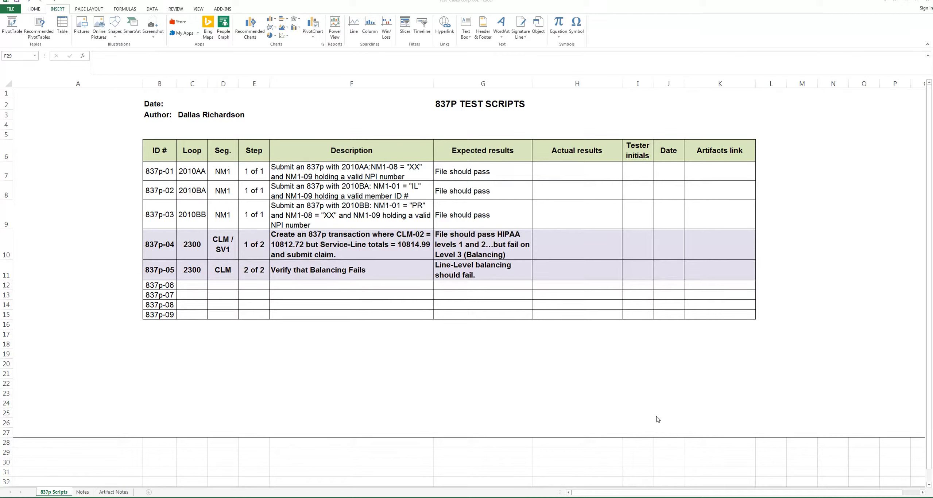
Step: Select the ID # column, test 837p-01, the Loop and Seg. headers, F10 and the Step column
{"action": "left_click", "coordinate": [159, 84]}
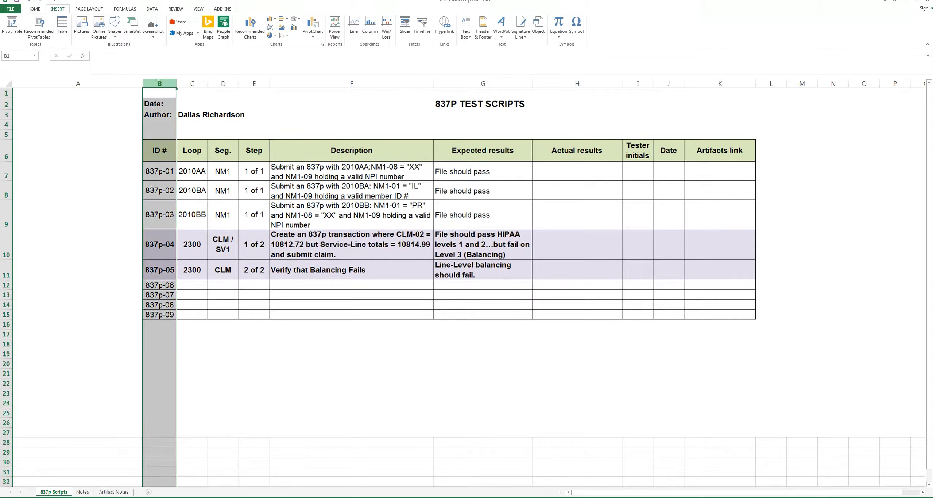
{"action": "left_click", "coordinate": [160, 171]}
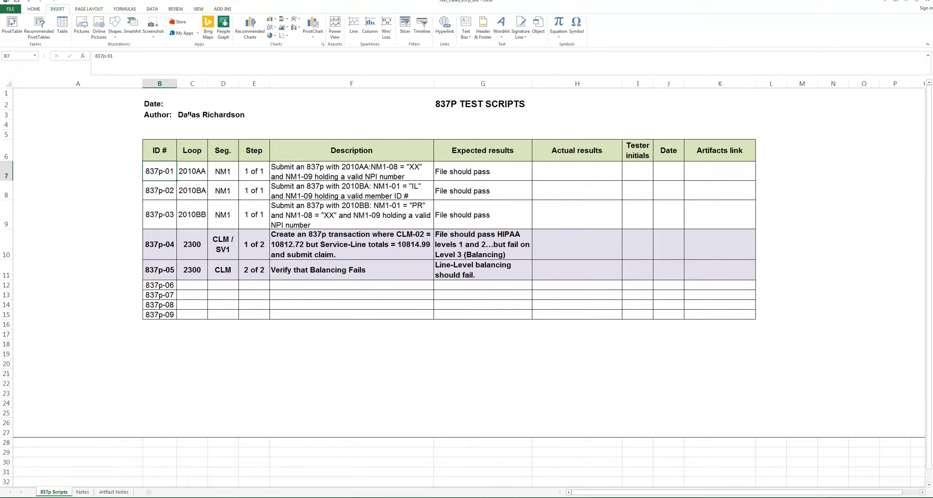
{"action": "left_click", "coordinate": [189, 150]}
{"action": "left_click", "coordinate": [222, 151]}
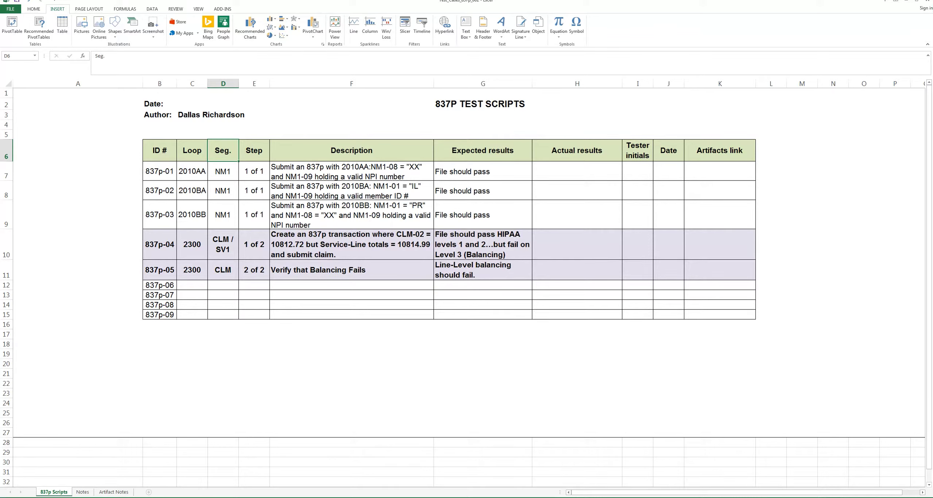
{"action": "left_click", "coordinate": [327, 247]}
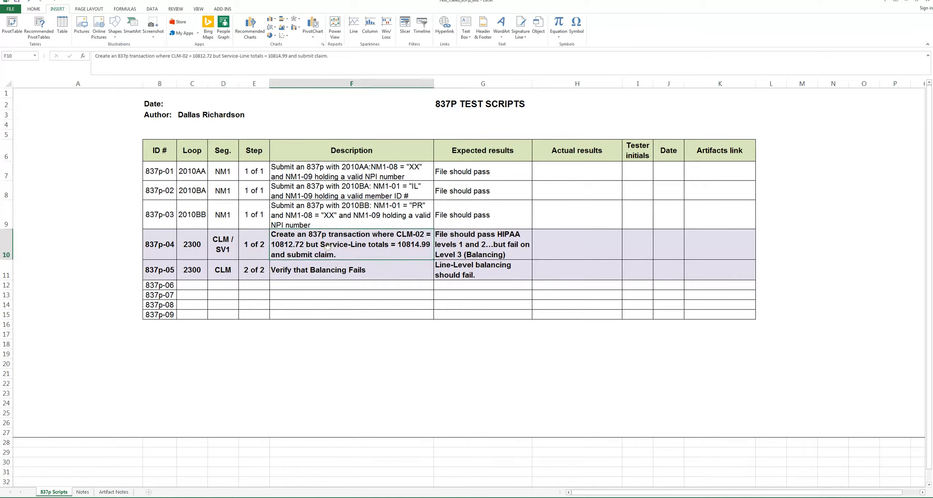
{"action": "left_click", "coordinate": [255, 84]}
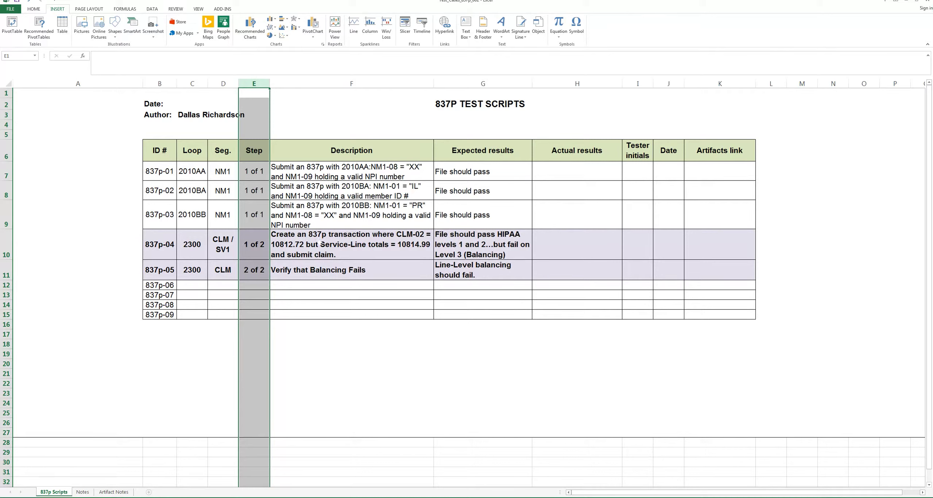
Step: Select the Description, Expected results, Actual results, Tester initials, Date and Artifacts link headers, then F10
{"action": "left_click", "coordinate": [335, 150]}
{"action": "left_click", "coordinate": [529, 159]}
{"action": "left_click", "coordinate": [551, 155]}
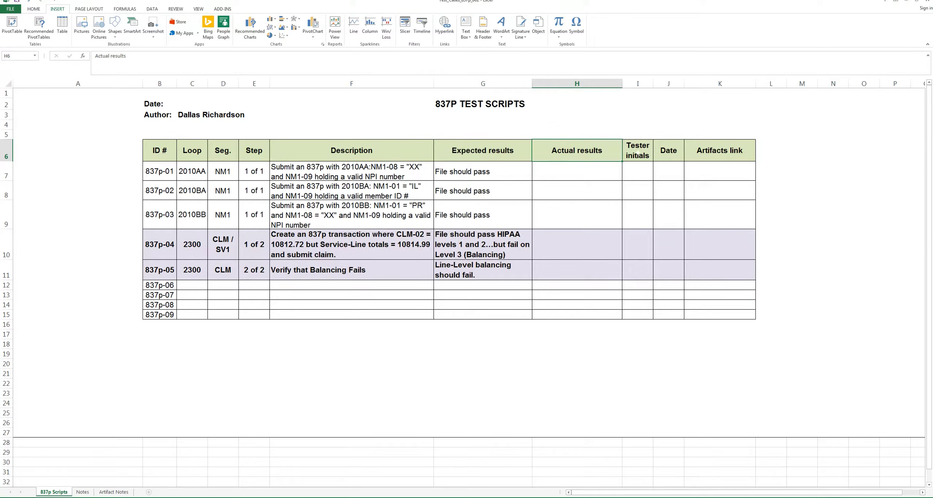
{"action": "left_click", "coordinate": [637, 153]}
{"action": "left_click", "coordinate": [668, 152]}
{"action": "left_click", "coordinate": [700, 152]}
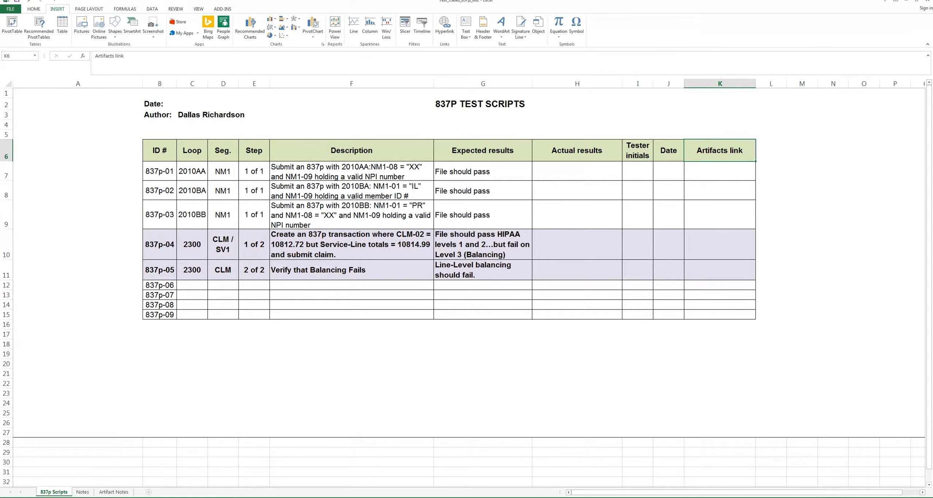
{"action": "left_click", "coordinate": [407, 245]}
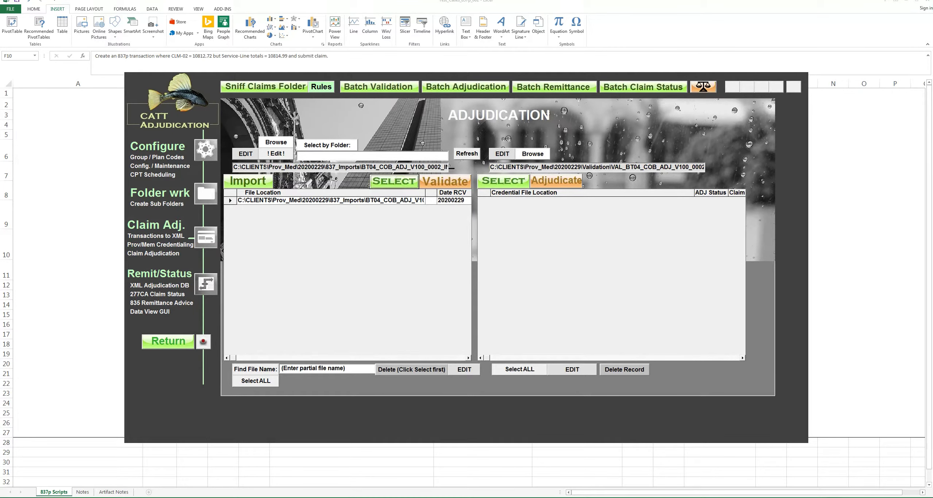
Step: Open the imported 837 file as text, add blank lines around the CLM line, and highlight 10812.72
{"action": "left_click", "coordinate": [246, 155]}
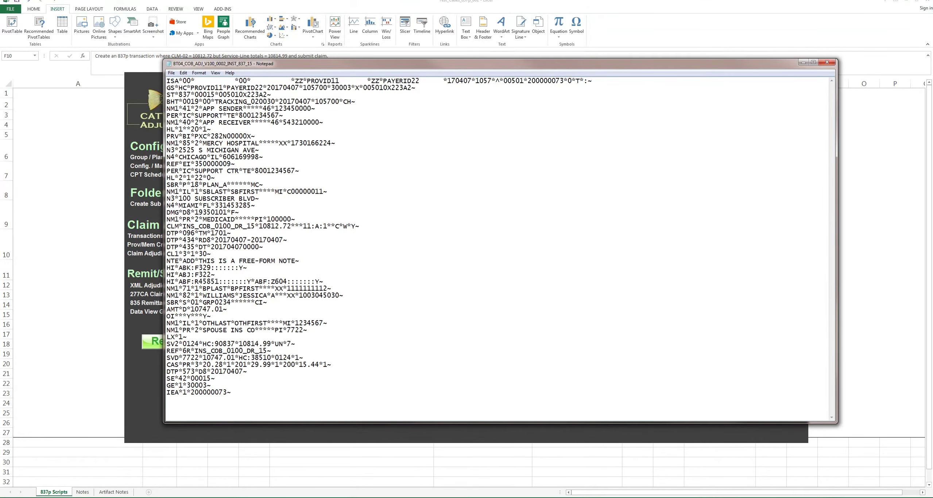
{"action": "key", "text": "ctrl+a"}
{"action": "left_click", "coordinate": [359, 238]}
{"action": "left_click", "coordinate": [308, 218]}
{"action": "key", "text": "Return"}
{"action": "left_click", "coordinate": [376, 235]}
{"action": "key", "text": "Return"}
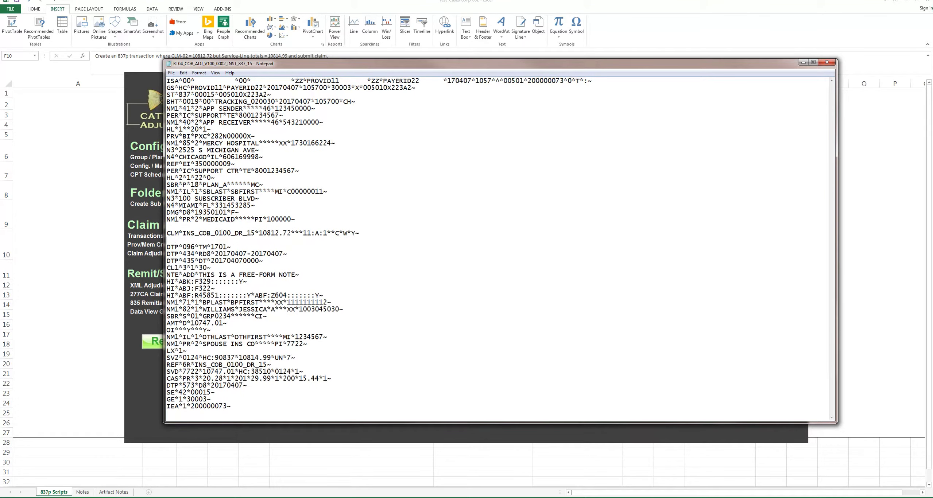
{"action": "left_click_drag", "start_coordinate": [291, 234], "coordinate": [259, 233]}
Step: Add a blank line before the service line, delete the final IEA line, and highlight SV2 amount 10814.99
{"action": "left_click", "coordinate": [307, 344]}
{"action": "key", "text": "Return"}
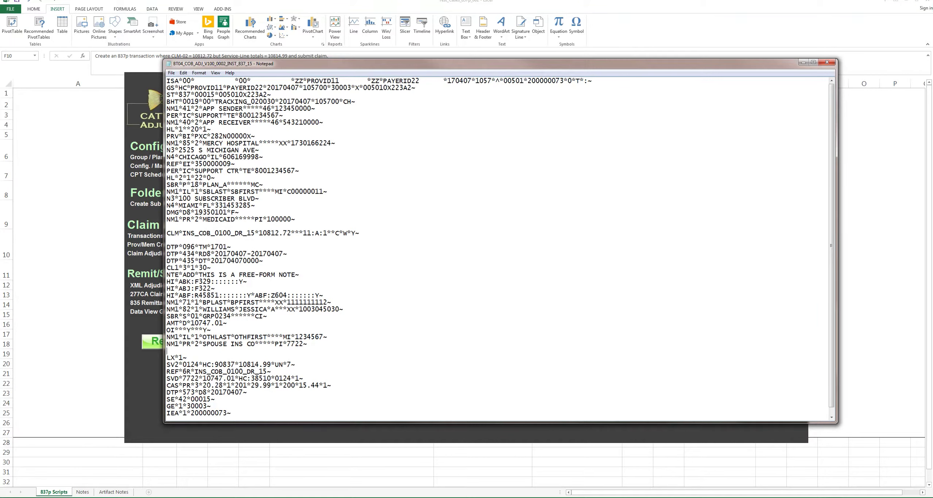
{"action": "left_click", "coordinate": [212, 406]}
{"action": "key", "text": "shift+ctrl+End"}
{"action": "key", "text": "Delete"}
{"action": "left_click_drag", "start_coordinate": [271, 364], "coordinate": [239, 365]}
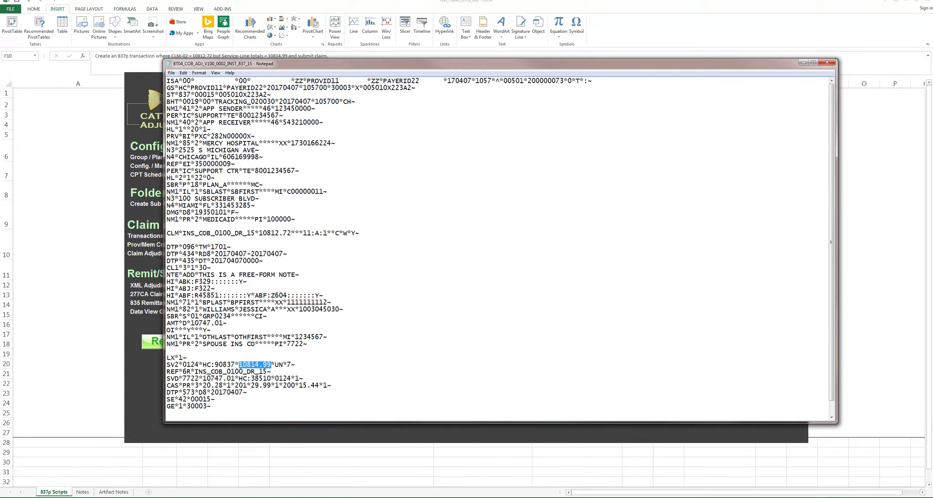
Step: Close the 837 file without saving and open the CATT balance-check view
{"action": "left_click", "coordinate": [828, 63]}
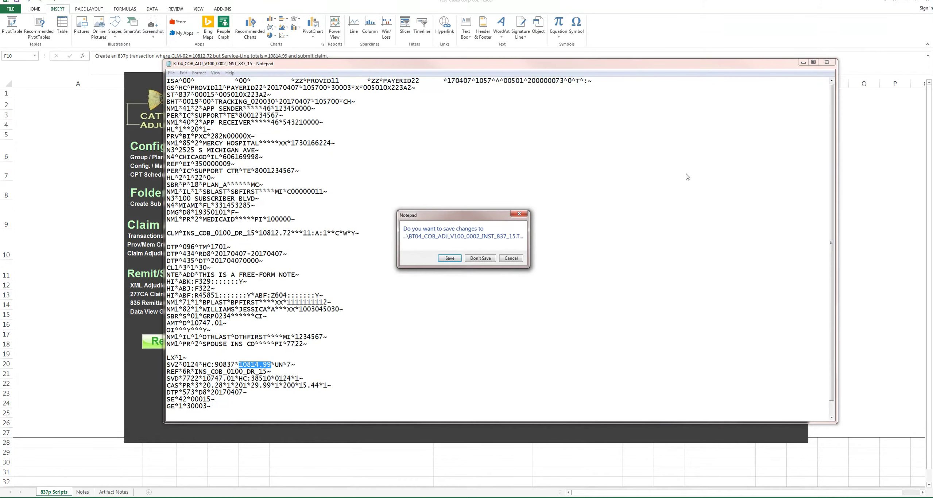
{"action": "left_click", "coordinate": [480, 259]}
{"action": "left_click", "coordinate": [703, 87]}
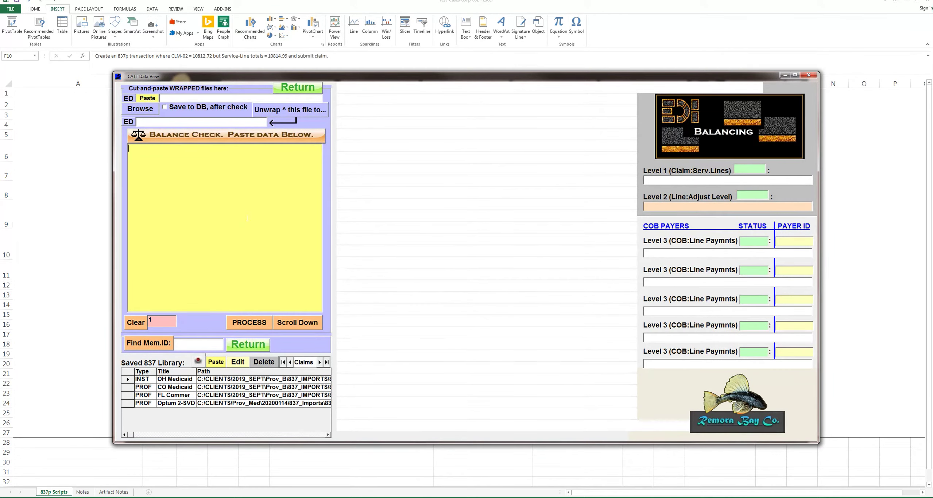
Step: Paste the 837 transaction and run the balance check, which flags Level 1 FAIL (10812.72 vs 10814.99)
{"action": "key", "text": "ctrl+v"}
{"action": "left_click", "coordinate": [239, 139]}
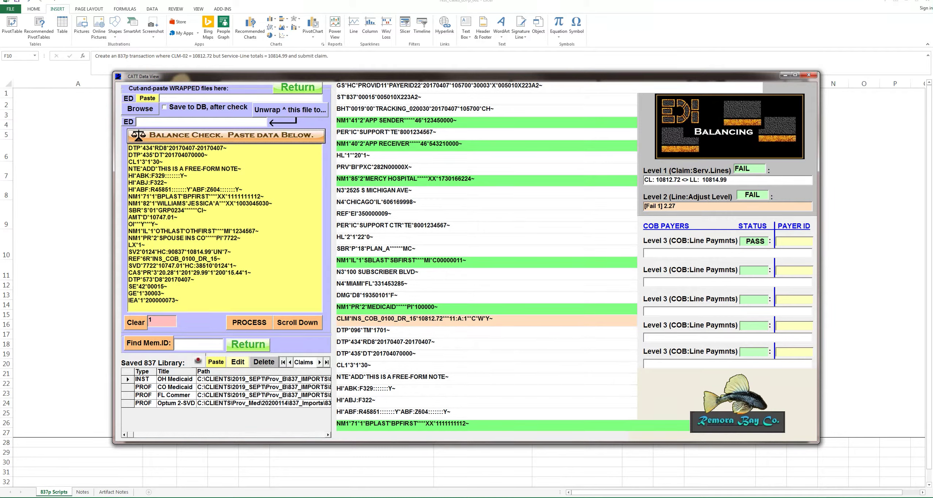
{"action": "left_click", "coordinate": [244, 146]}
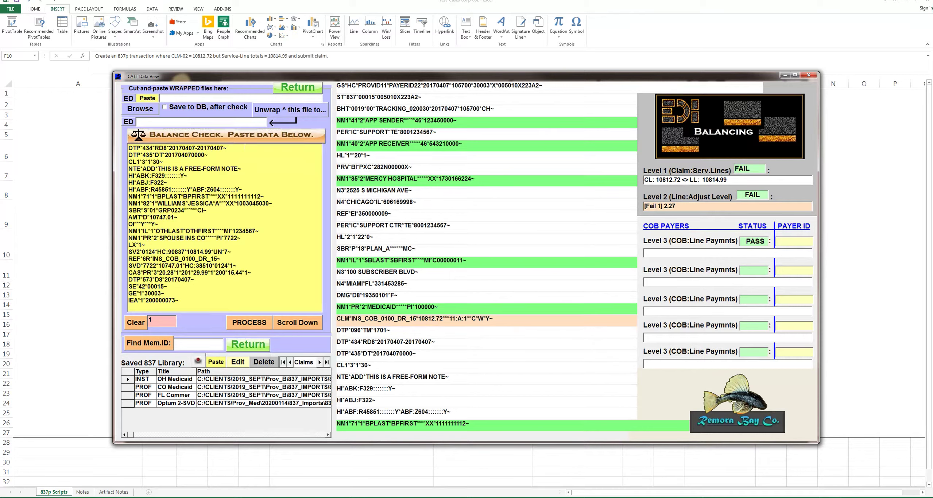
{"action": "scroll", "coordinate": [245, 146], "scroll_direction": "up", "scroll_amount": 1}
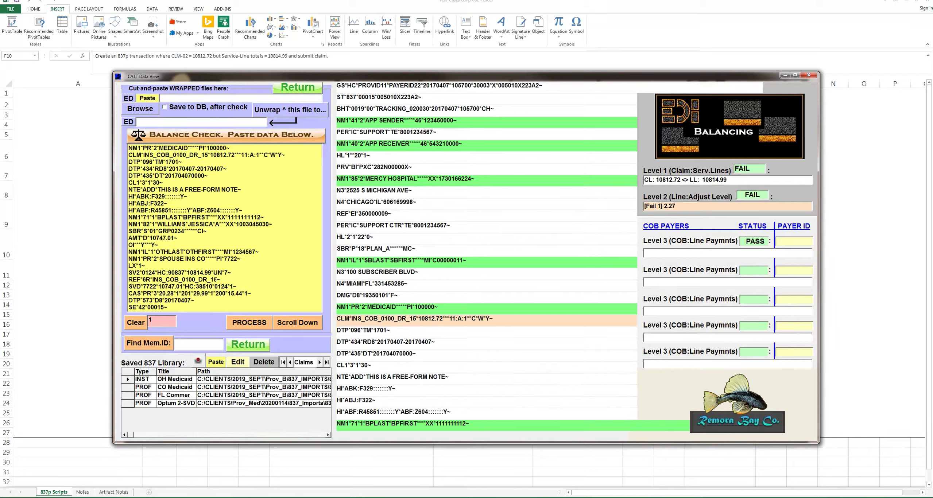
Step: Correct the SV2 amount's ending to 2.72 and rerun the balance check, confirming Levels 2 and 3 PASS
{"action": "key", "text": "BackSpace"}
{"action": "key", "text": "BackSpace"}
{"action": "key", "text": "BackSpace"}
{"action": "key", "text": "BackSpace"}
{"action": "type", "text": "2.72"}
{"action": "left_click", "coordinate": [191, 139]}
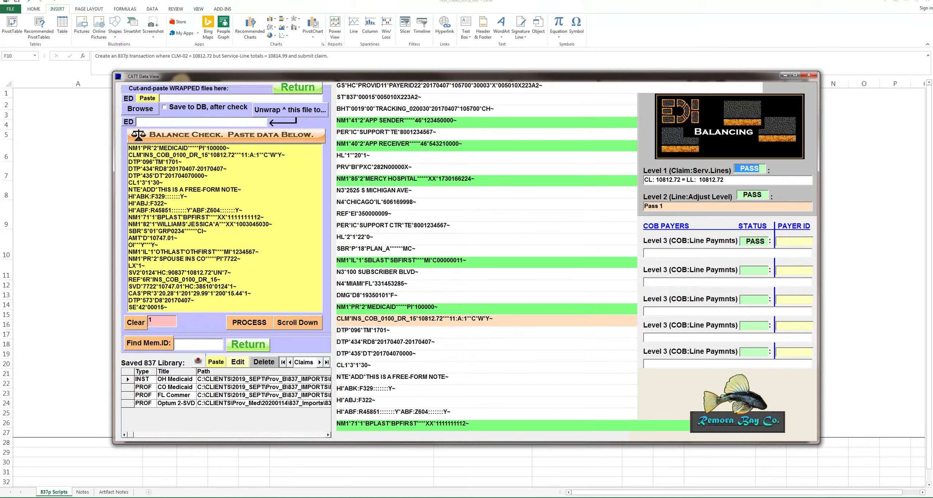
{"action": "left_click_drag", "start_coordinate": [766, 195], "coordinate": [730, 198]}
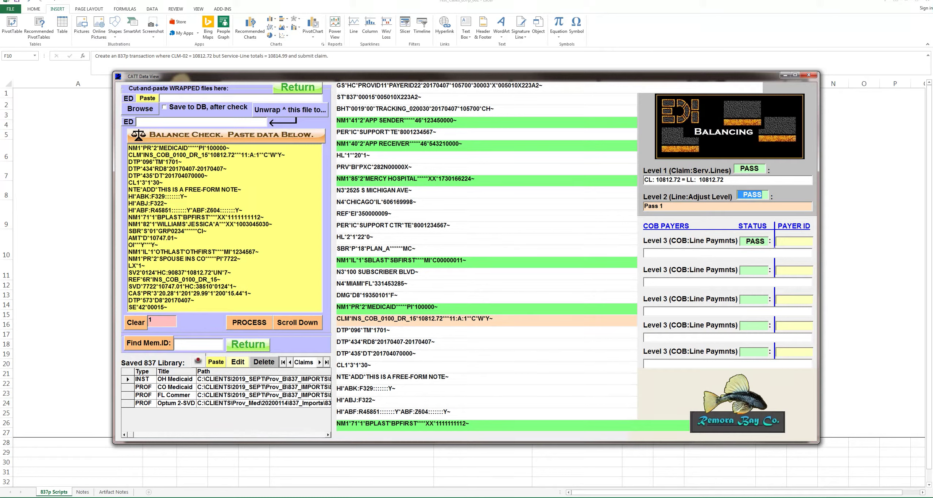
{"action": "left_click_drag", "start_coordinate": [766, 241], "coordinate": [741, 242]}
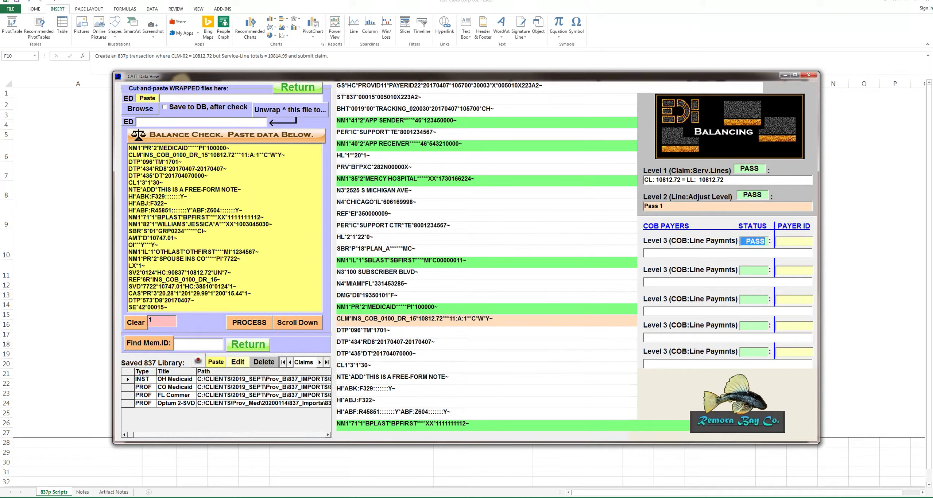
Step: Compare the 10747.01 amounts on the AMT and SVD lines and payer 7722, then return to Adjudication
{"action": "left_click_drag", "start_coordinate": [182, 287], "coordinate": [159, 287]}
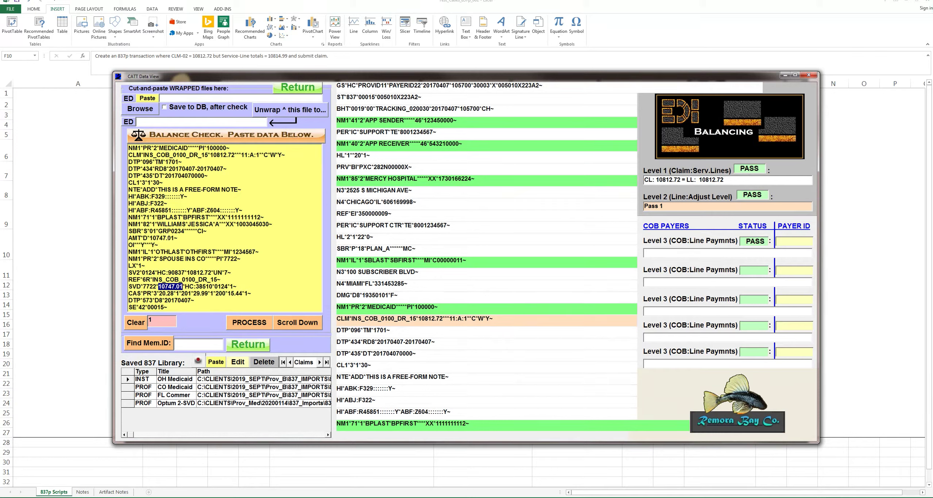
{"action": "left_click_drag", "start_coordinate": [128, 238], "coordinate": [147, 238]}
{"action": "double_click", "coordinate": [161, 239]}
{"action": "left_click_drag", "start_coordinate": [182, 287], "coordinate": [141, 286]}
{"action": "left_click_drag", "start_coordinate": [153, 259], "coordinate": [129, 259]}
{"action": "left_click_drag", "start_coordinate": [237, 259], "coordinate": [223, 259]}
{"action": "left_click", "coordinate": [287, 91]}
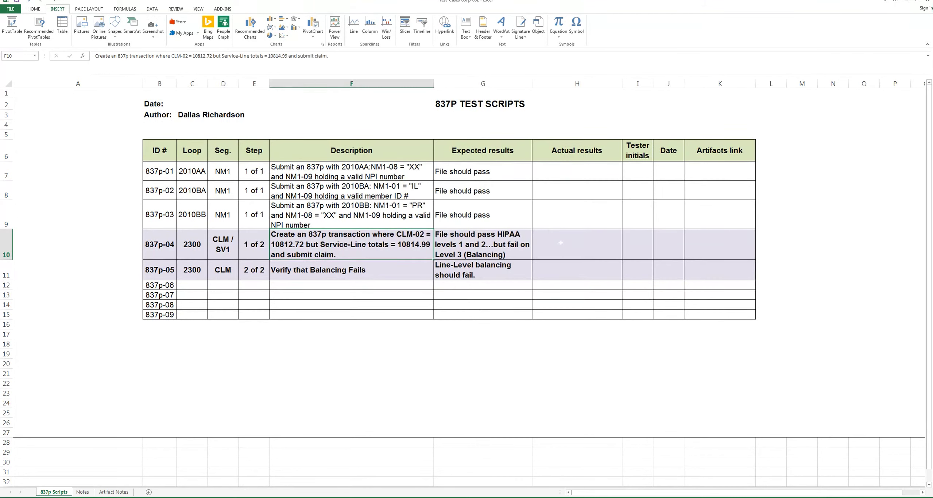
Step: Insert a new column H before Actual results with header STATUS, and narrow it
{"action": "left_click", "coordinate": [561, 243]}
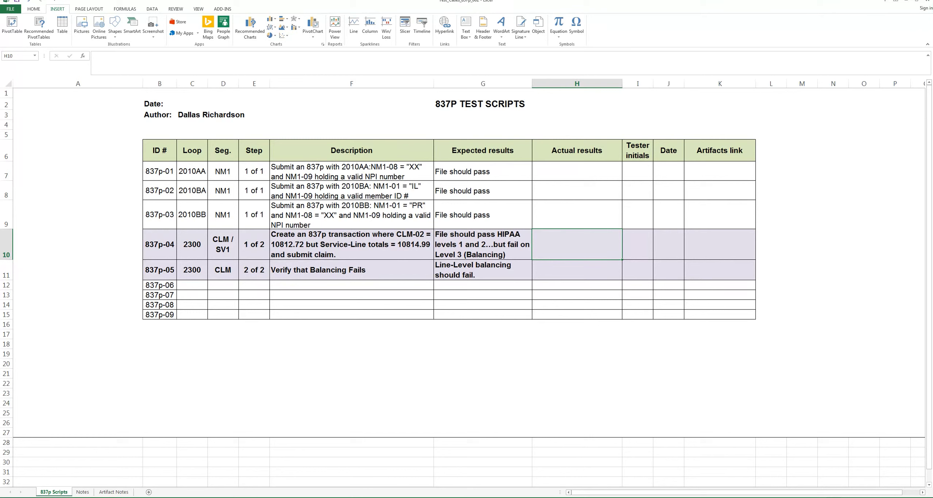
{"action": "left_click", "coordinate": [545, 83]}
{"action": "right_click", "coordinate": [547, 86]}
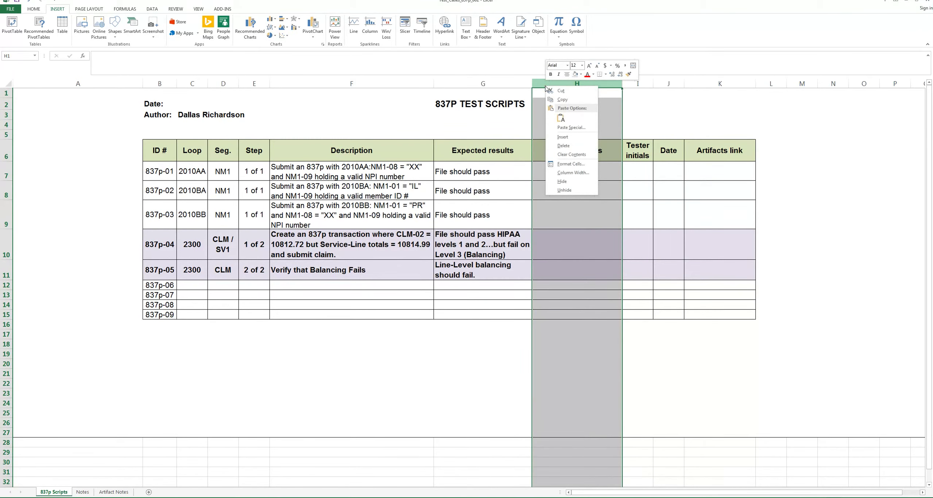
{"action": "left_click", "coordinate": [564, 137]}
{"action": "left_click", "coordinate": [568, 150]}
{"action": "type", "text": "STATUS"}
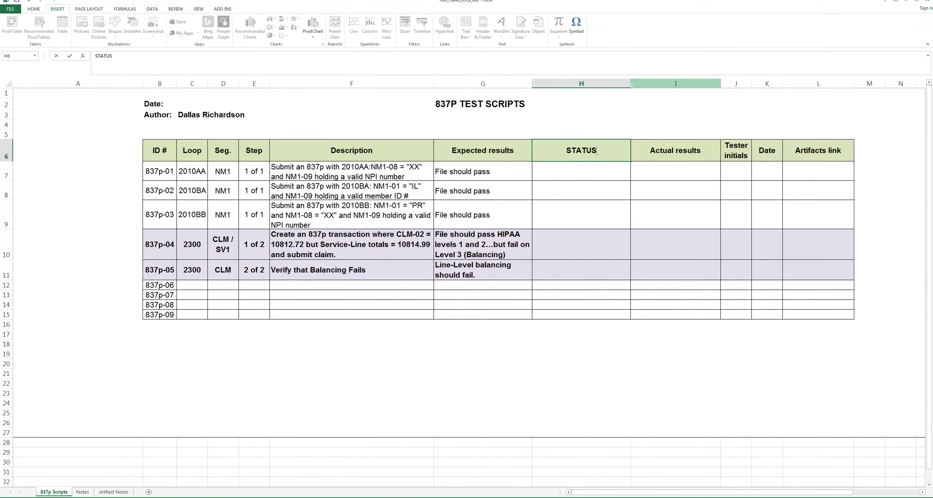
{"action": "left_click", "coordinate": [675, 114]}
{"action": "left_click_drag", "start_coordinate": [630, 84], "coordinate": [595, 84]}
Step: Fill the STATUS header cell yellow and narrow the column further
{"action": "left_click", "coordinate": [569, 148]}
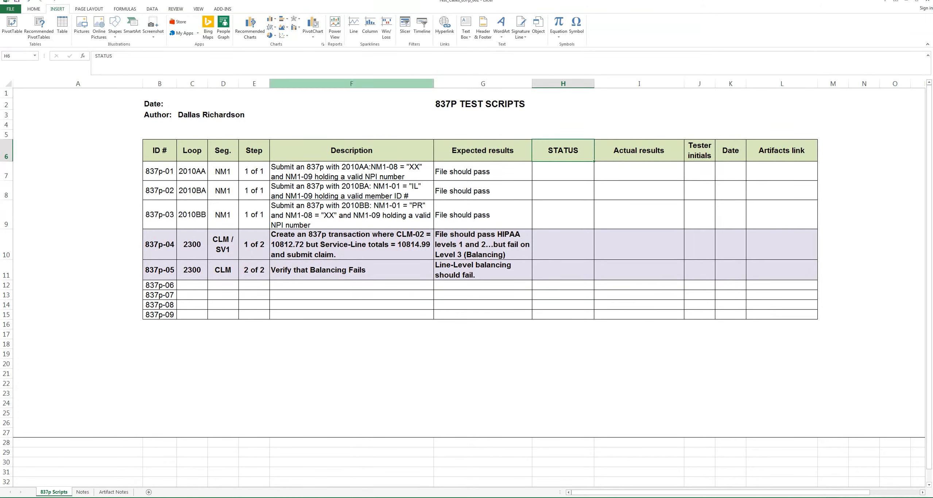
{"action": "left_click", "coordinate": [35, 9]}
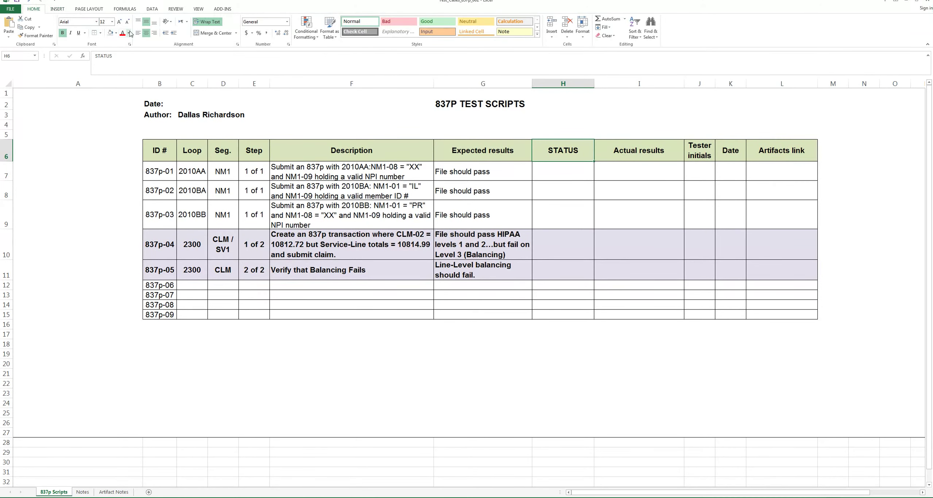
{"action": "left_click", "coordinate": [116, 33]}
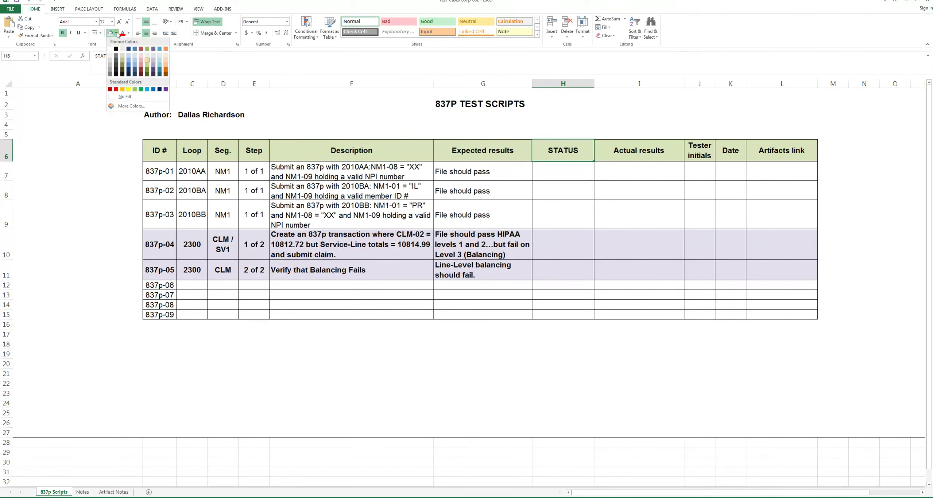
{"action": "left_click", "coordinate": [129, 90]}
{"action": "left_click_drag", "start_coordinate": [594, 84], "coordinate": [578, 83]}
{"action": "left_click", "coordinate": [551, 243]}
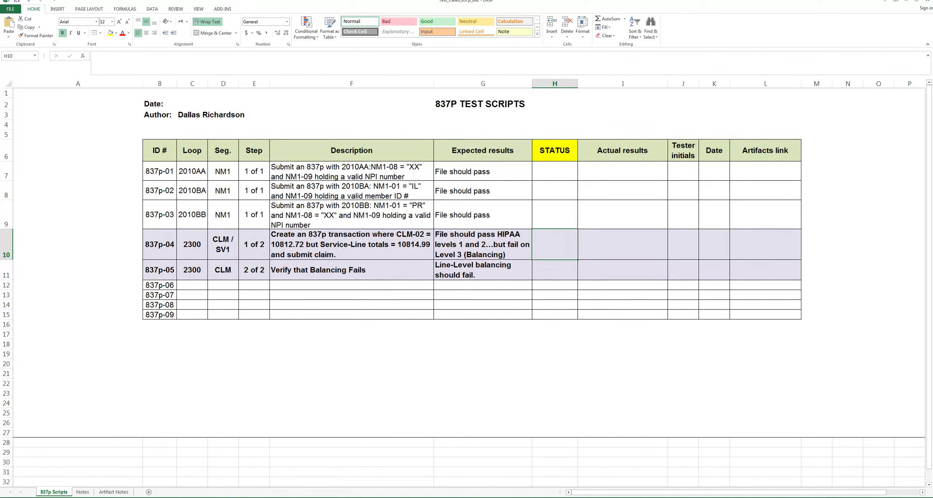
Step: Enter FAIL as test 837p-04's status and centre the STATUS column
{"action": "type", "text": "FAIL"}
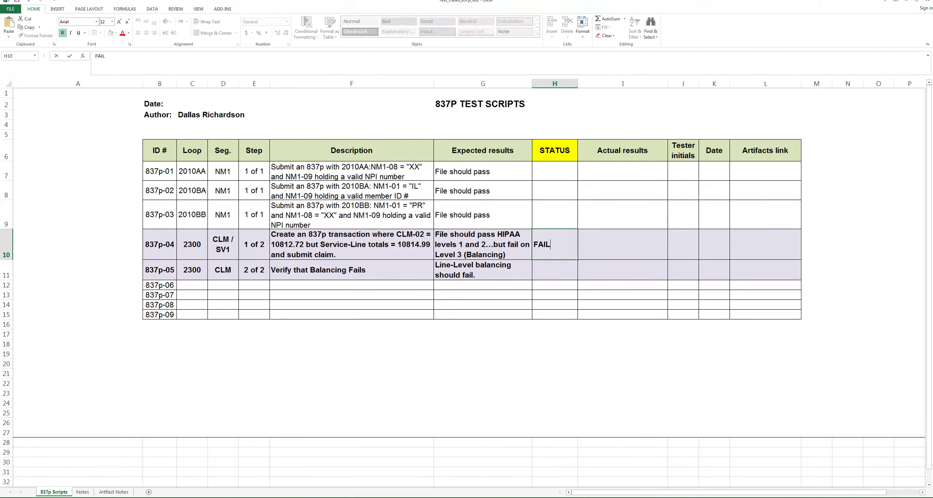
{"action": "left_click", "coordinate": [555, 84]}
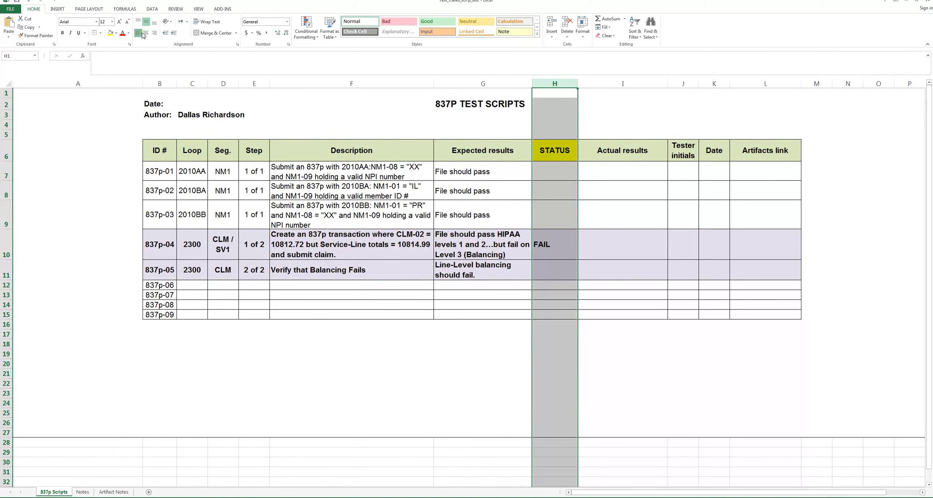
{"action": "left_click", "coordinate": [138, 33]}
{"action": "left_click", "coordinate": [146, 33]}
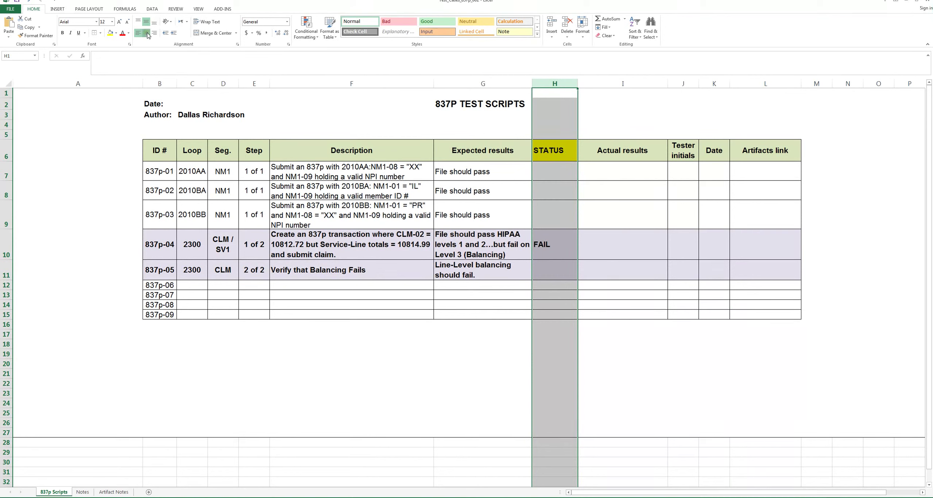
Step: Enter actual result 'Claim totals failed to match line level totals', the tester's initials and March 2020
{"action": "left_click", "coordinate": [598, 247]}
{"action": "type", "text": "Claim totals faile"}
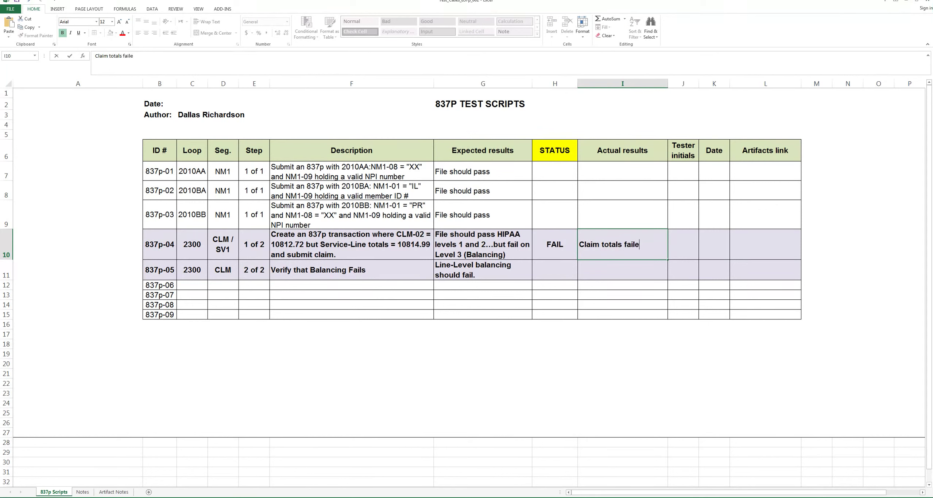
{"action": "type", "text": "d to match lin"}
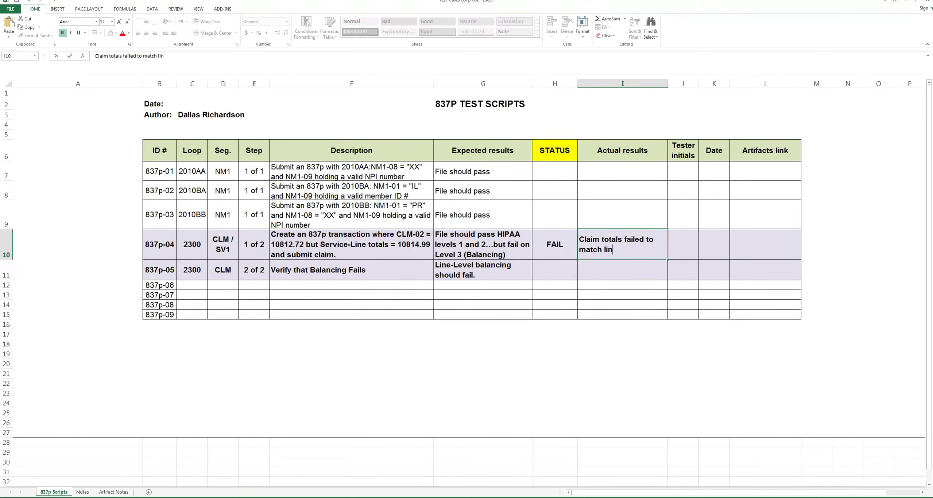
{"action": "type", "text": "e level totals"}
{"action": "key", "text": "Tab"}
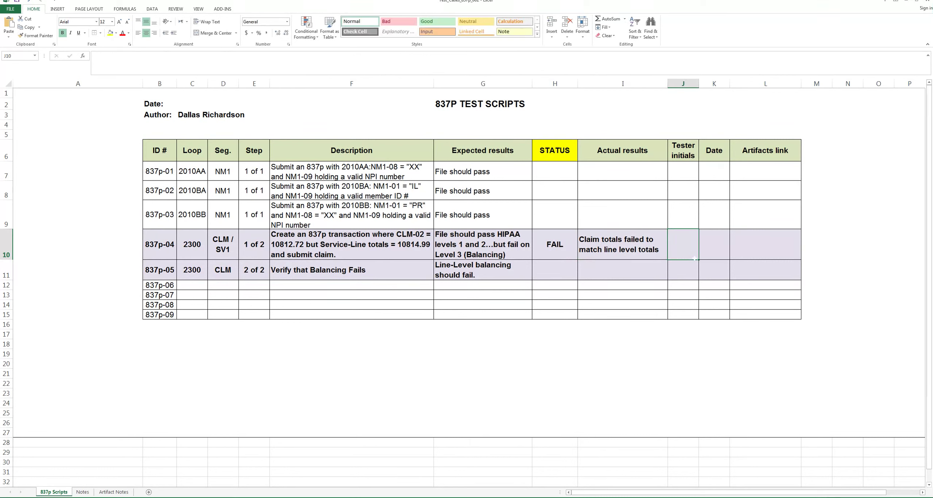
{"action": "type", "text": "DR"}
{"action": "key", "text": "Tab"}
{"action": "type", "text": "March 2020"}
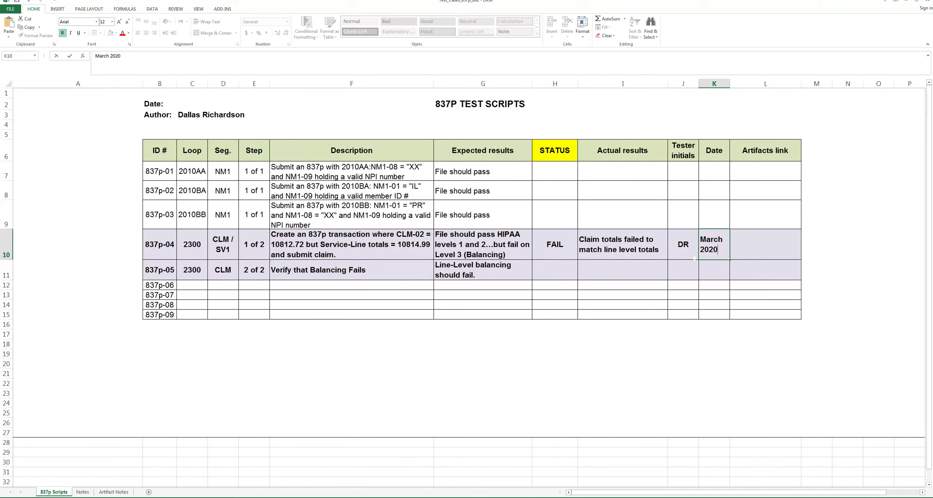
{"action": "key", "text": "Tab"}
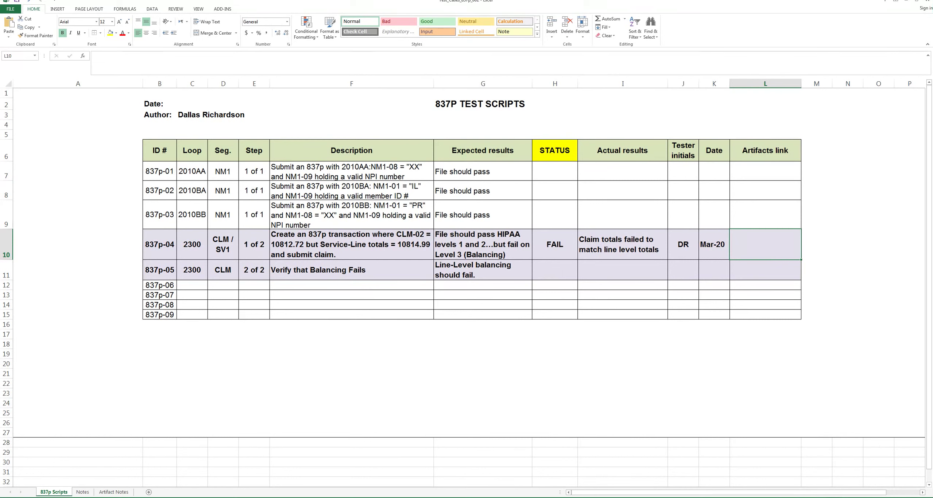
Step: Embed the artifact file FILE_10812_001 as an icon object in cell L10
{"action": "left_click", "coordinate": [57, 10]}
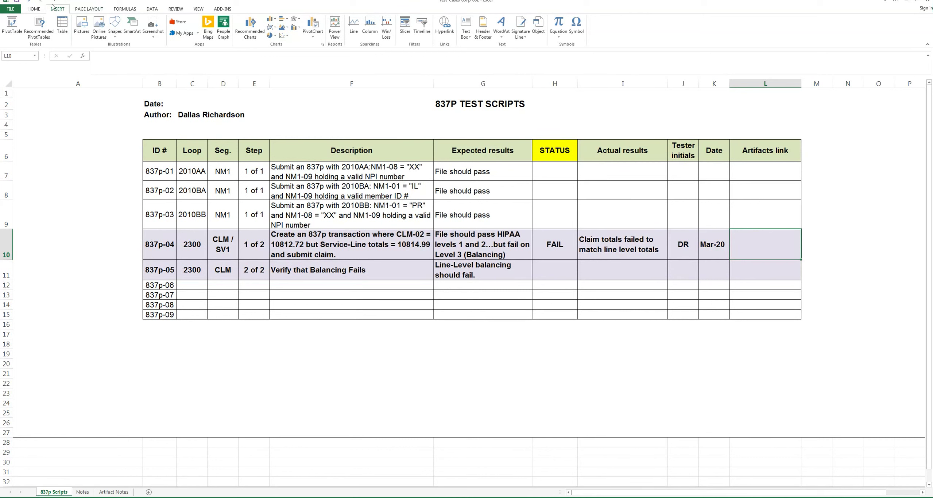
{"action": "left_click", "coordinate": [539, 26]}
{"action": "left_click", "coordinate": [141, 111]}
{"action": "left_click", "coordinate": [231, 129]}
{"action": "left_click", "coordinate": [285, 149]}
{"action": "left_click", "coordinate": [379, 289]}
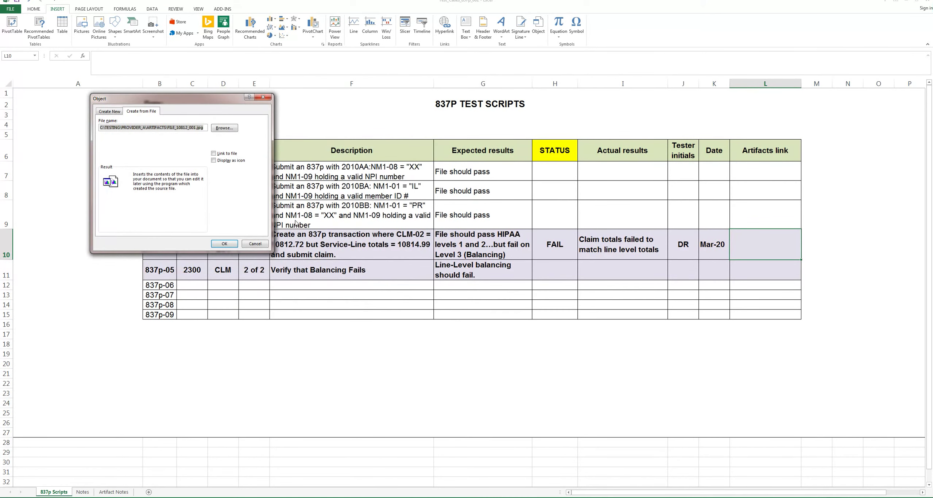
{"action": "left_click", "coordinate": [213, 160]}
{"action": "left_click", "coordinate": [225, 243]}
Step: Shrink the artifact icon to fit L10, then open it to verify and close the preview
{"action": "left_click_drag", "start_coordinate": [777, 264], "coordinate": [769, 267]}
{"action": "left_click", "coordinate": [765, 268]}
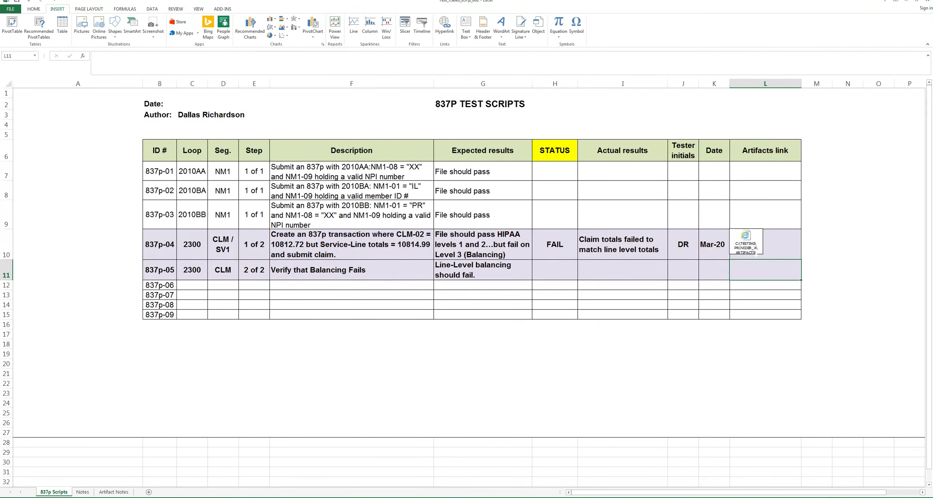
{"action": "double_click", "coordinate": [754, 253]}
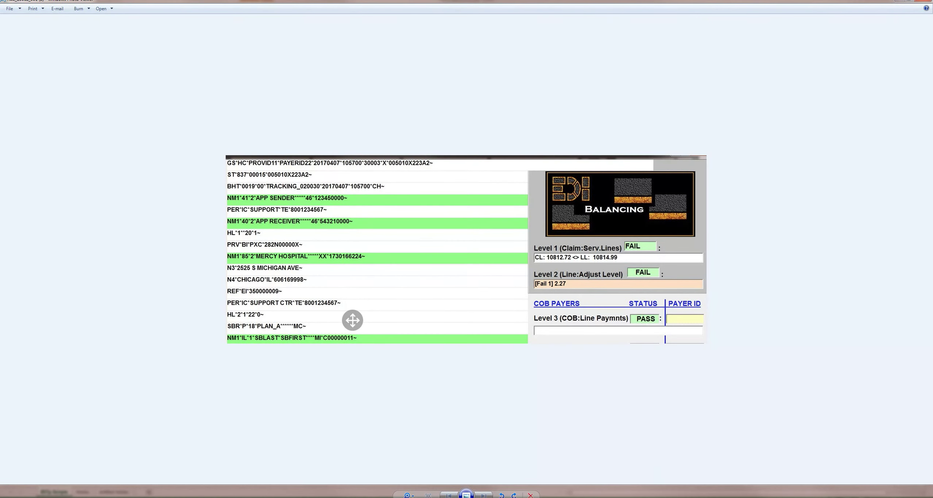
{"action": "left_click", "coordinate": [926, 1]}
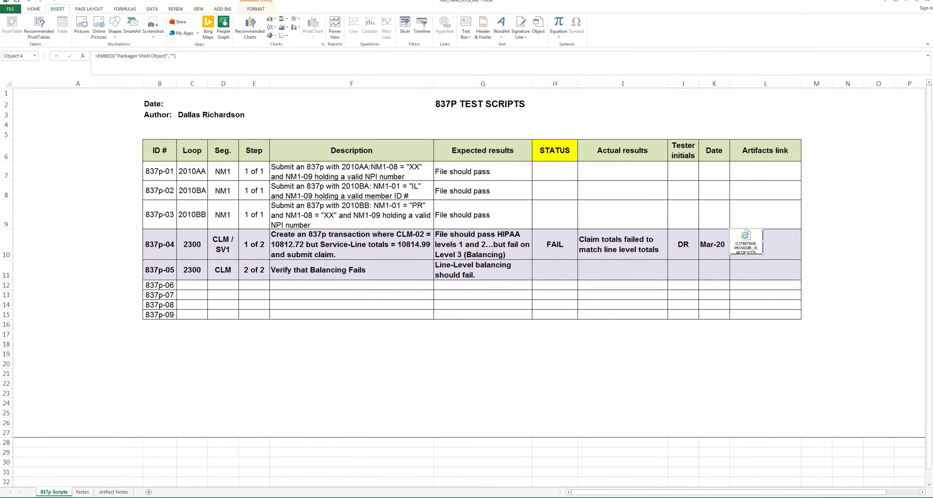